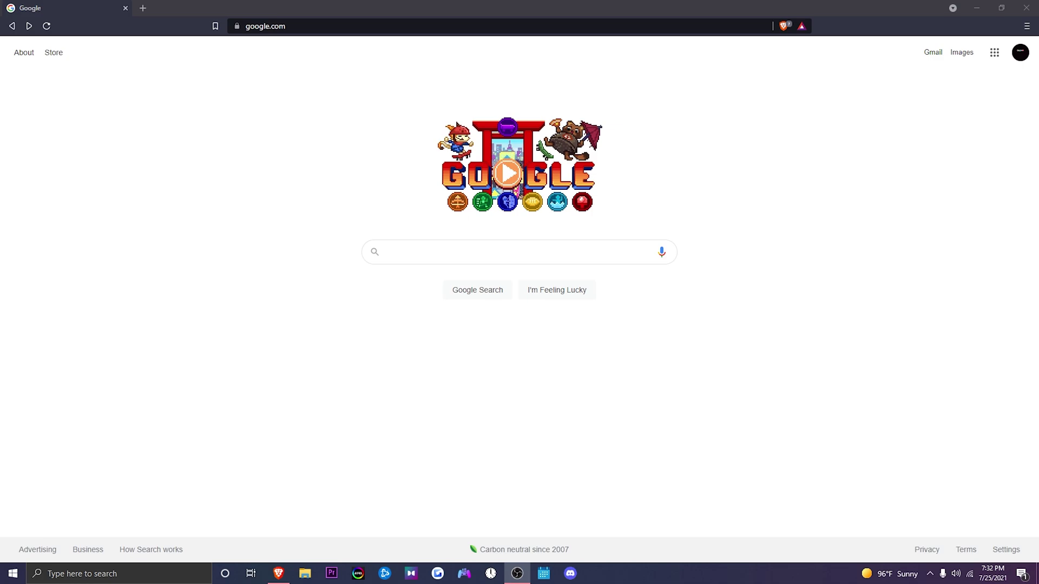
# Step: Search Google for 'theta tracker' and open the 'ThetaTracker | Welcome' result
pyautogui.click(493, 255)
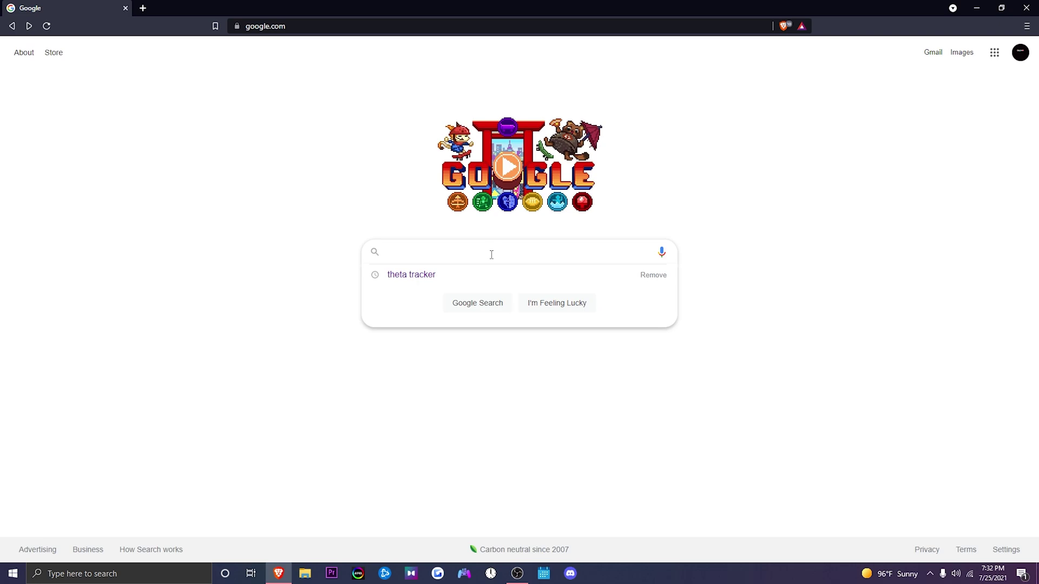
pyautogui.click(418, 282)
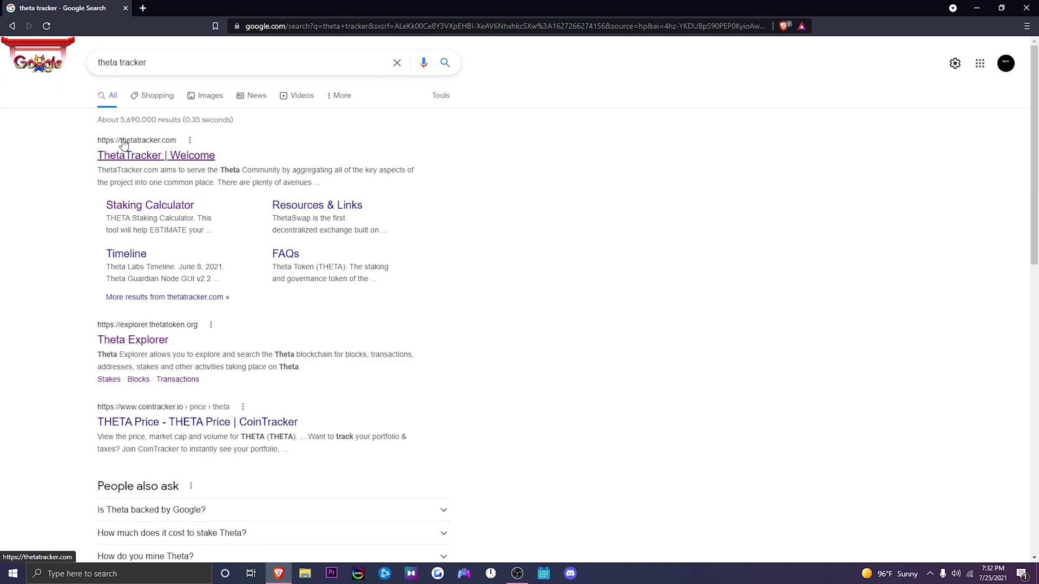
pyautogui.click(169, 162)
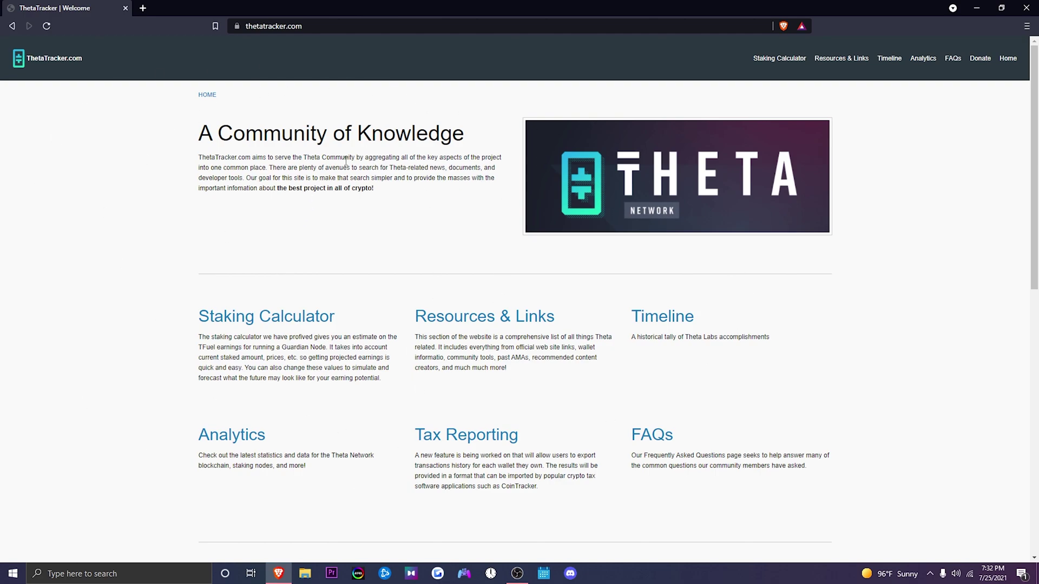
# Step: Open the THETA Staking Calculator and replace the THETA amount 0 with 5000
pyautogui.click(292, 317)
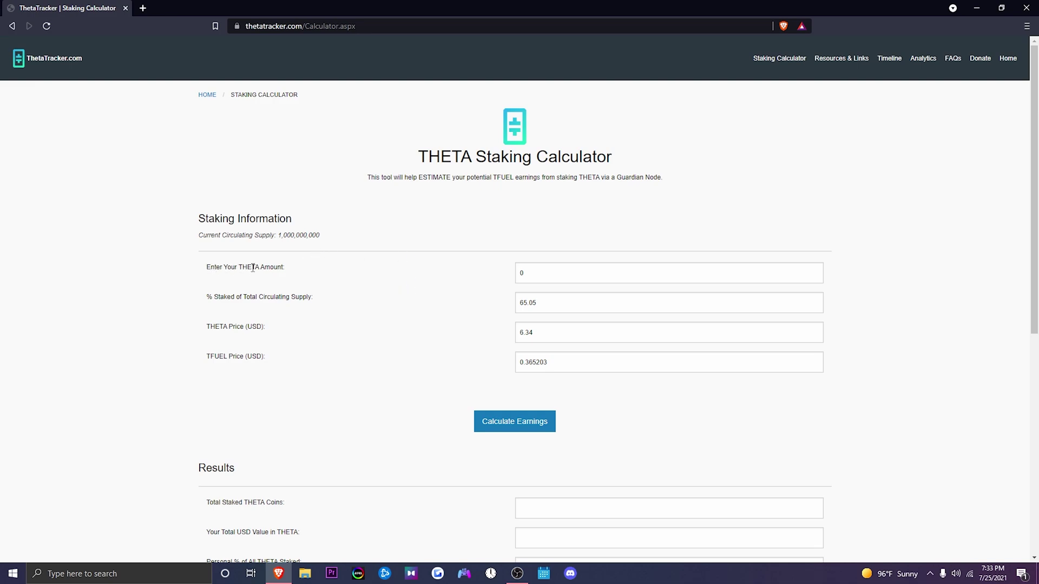
pyautogui.click(552, 274)
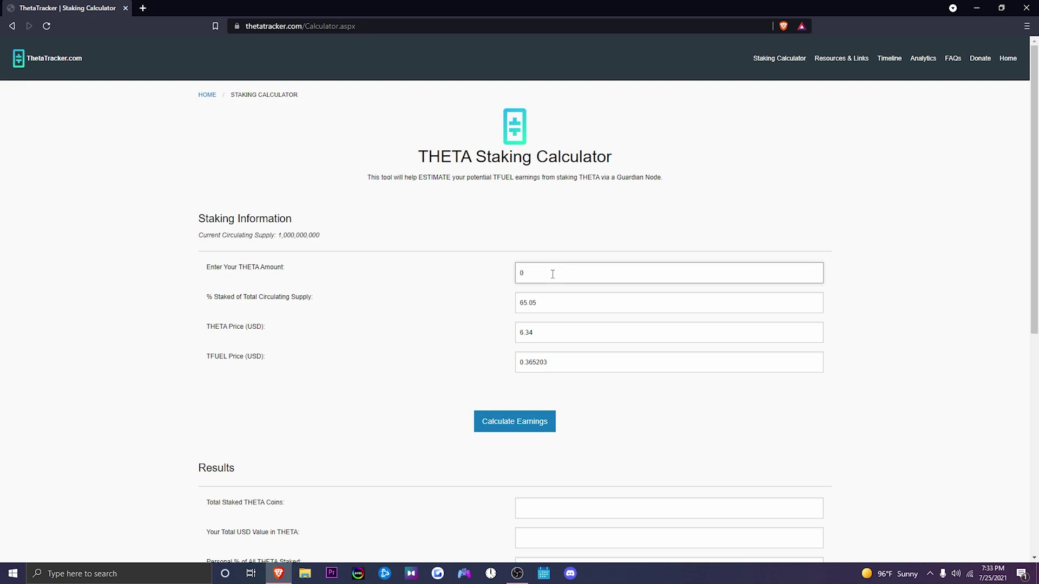
pyautogui.press('BackSpace')
pyautogui.write('5000')
# Step: Commit the 5000 THETA amount by clicking away from the field
pyautogui.click(414, 259)
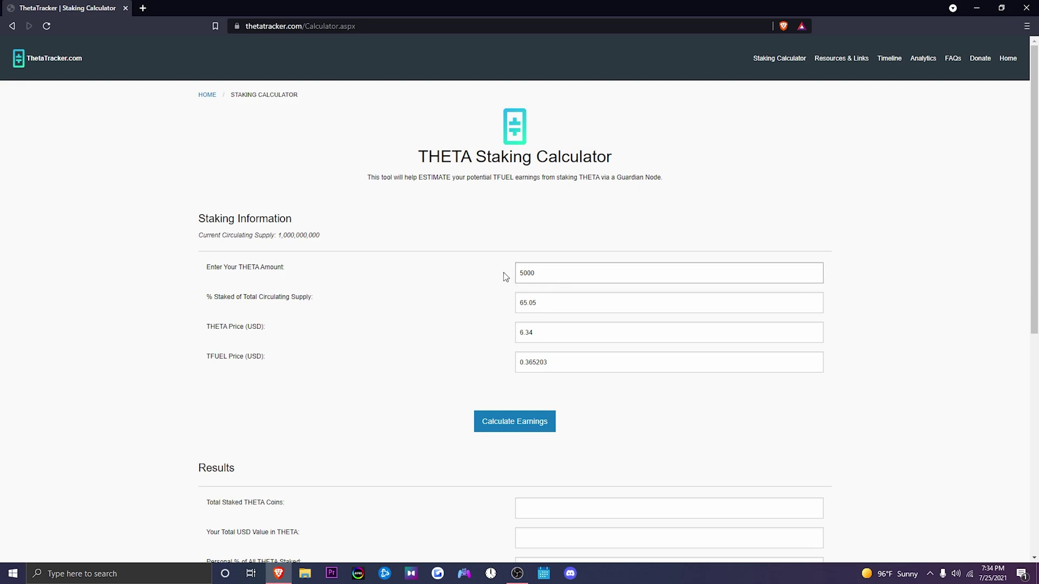
pyautogui.click(513, 419)
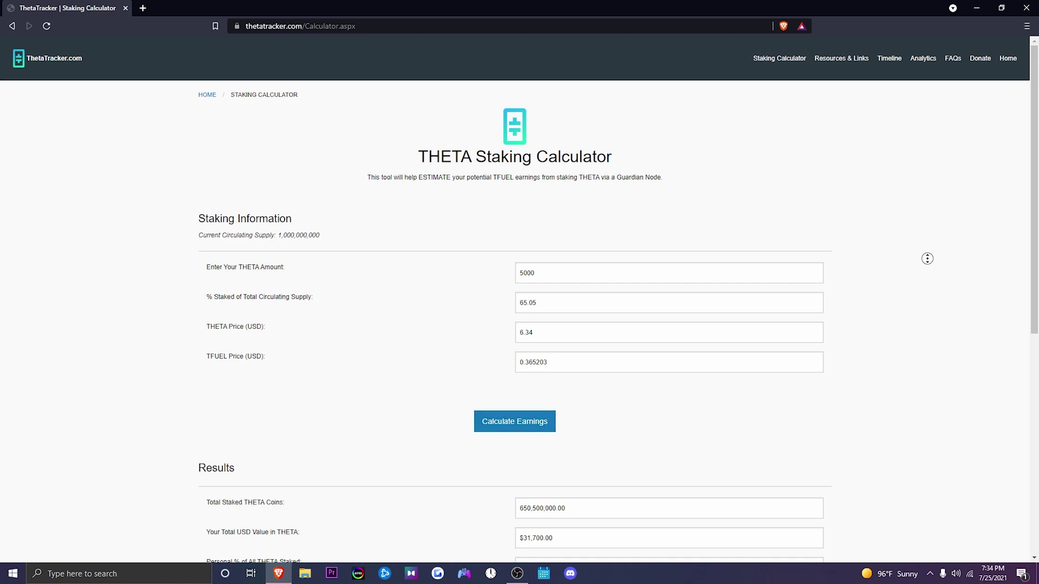
pyautogui.scroll(-4, 927, 259)
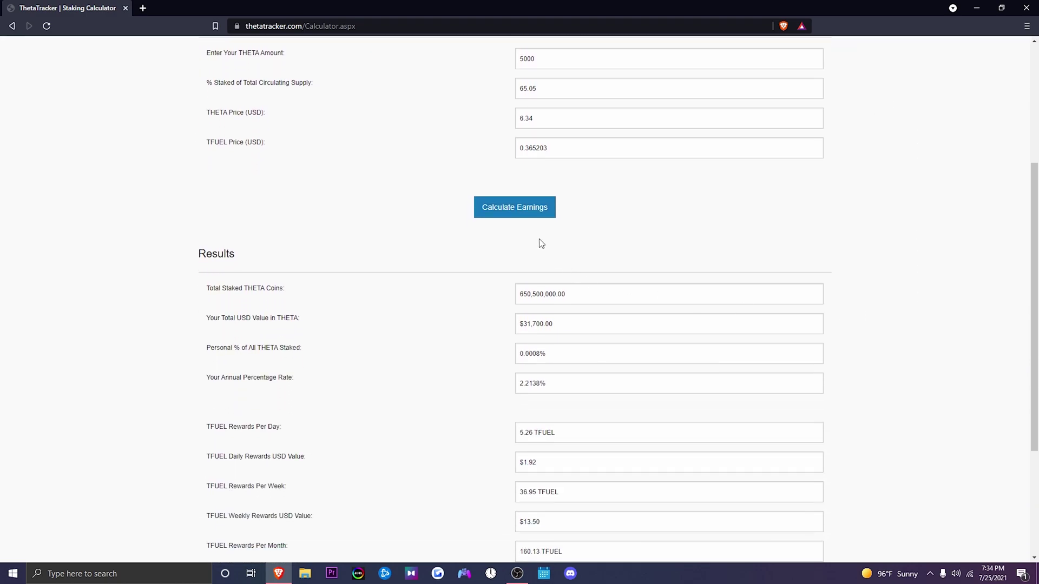
pyautogui.scroll(-1, 353, 269)
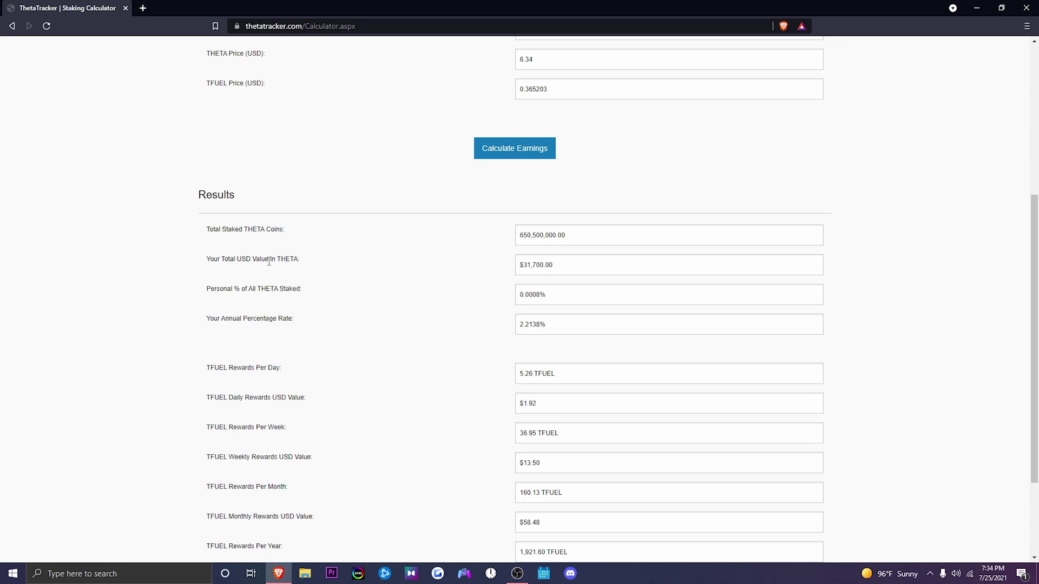
pyautogui.middleClick(480, 307)
pyautogui.scroll(4, 481, 307)
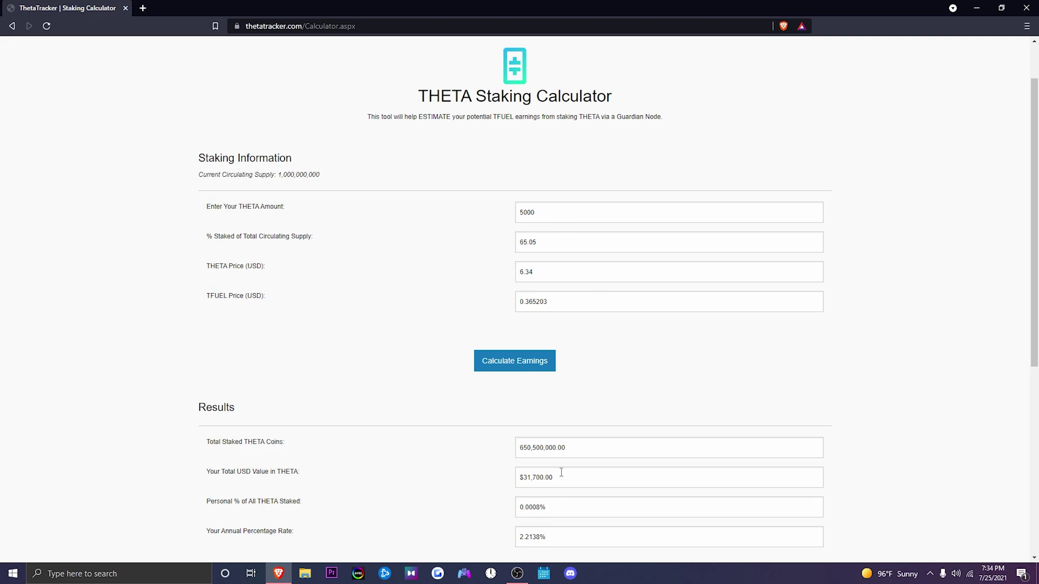
pyautogui.scroll(-1, 565, 398)
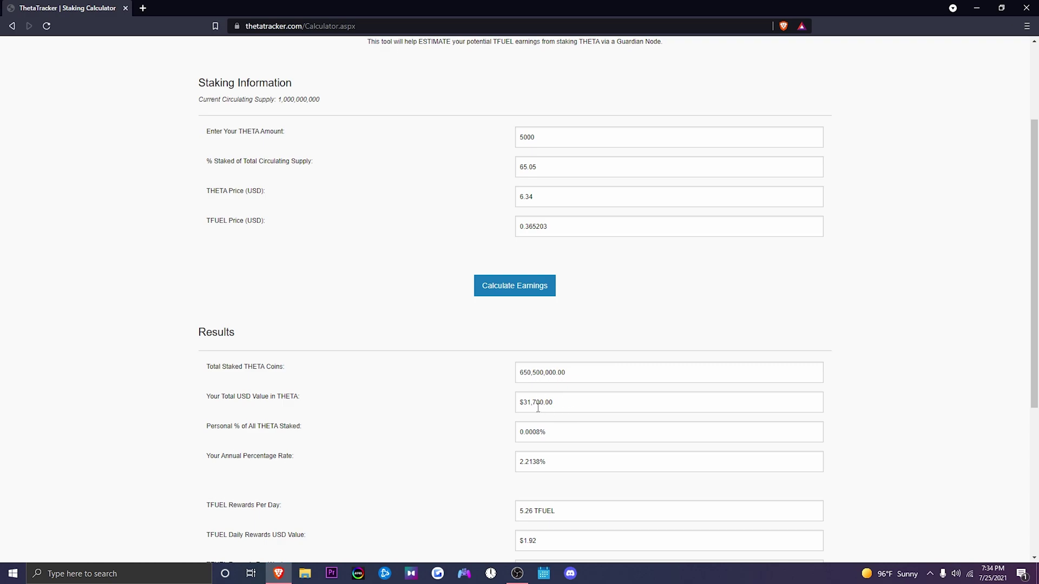
pyautogui.scroll(-1, 449, 374)
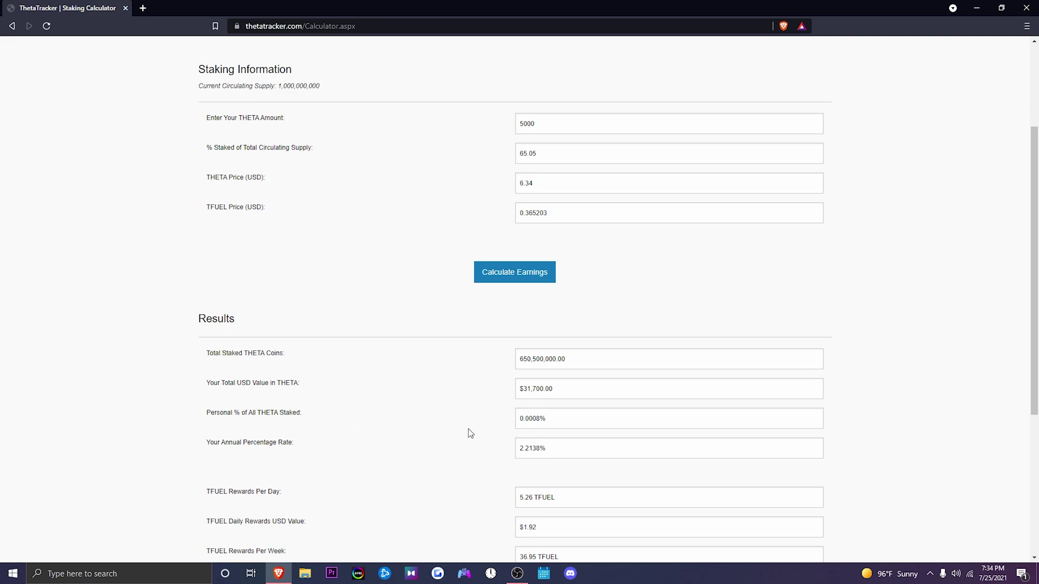
pyautogui.scroll(3, 470, 433)
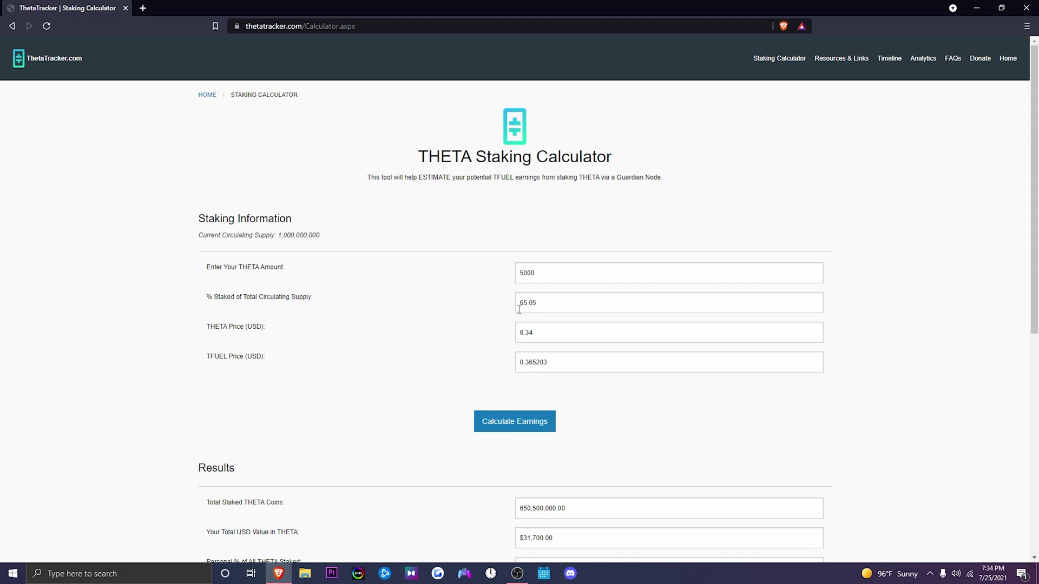
pyautogui.scroll(-2, 433, 399)
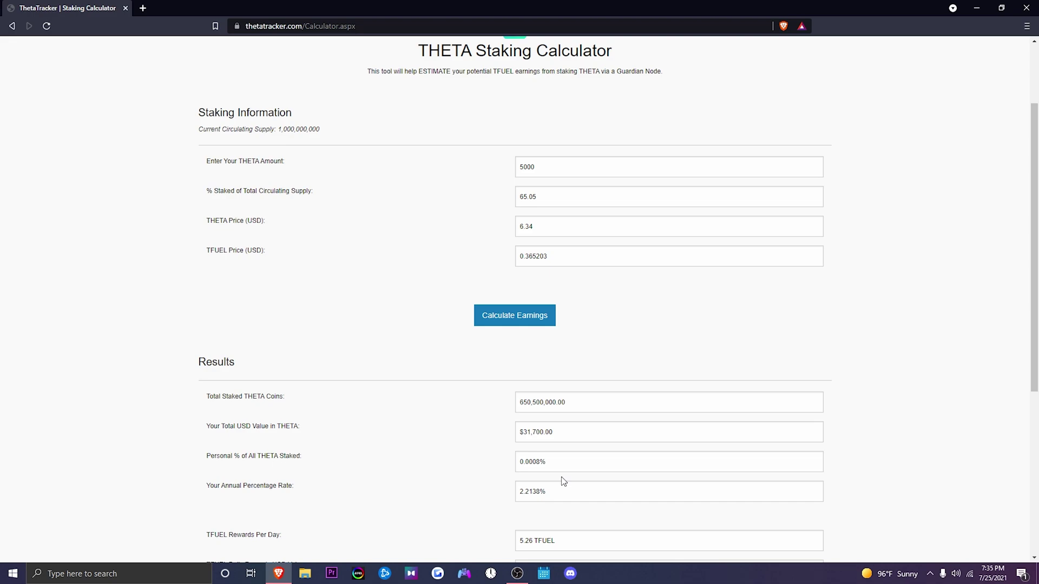
# Step: Scroll down to the TFUEL rewards through yearly: 1,921.60 TFUEL worth $701.77
pyautogui.scroll(-2, 429, 408)
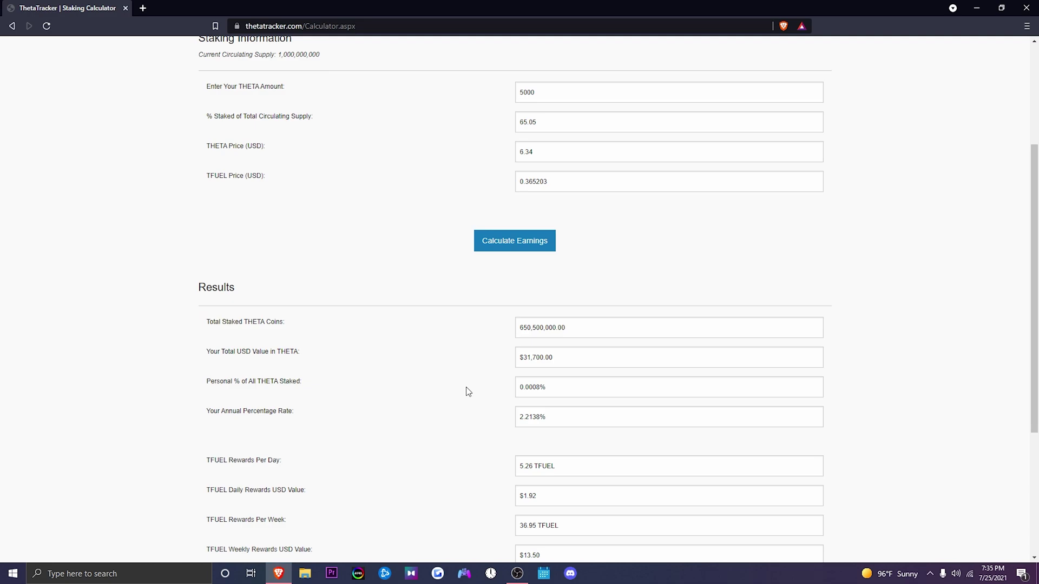
pyautogui.scroll(-3, 448, 418)
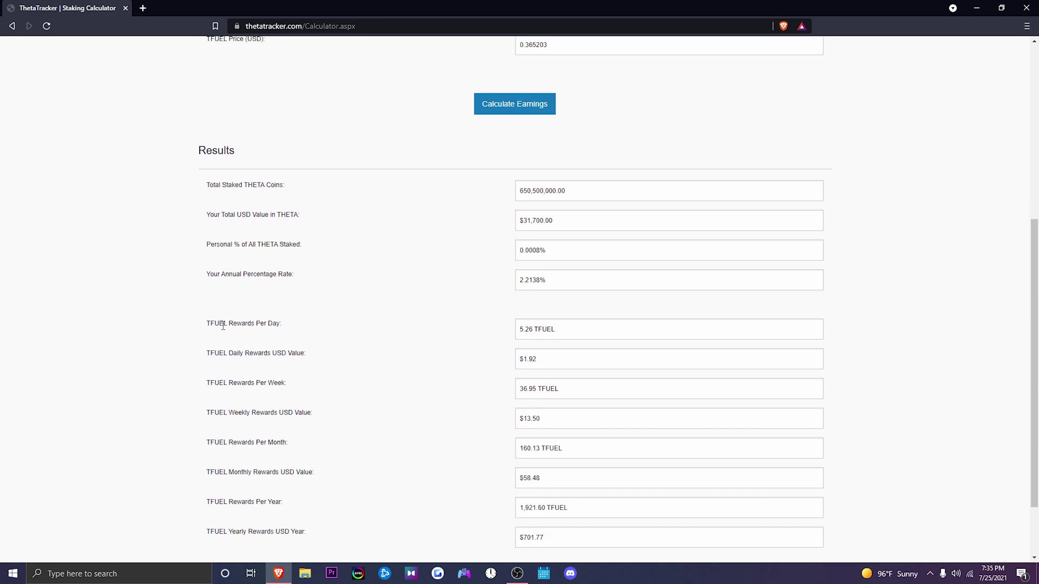
pyautogui.scroll(-1, 183, 311)
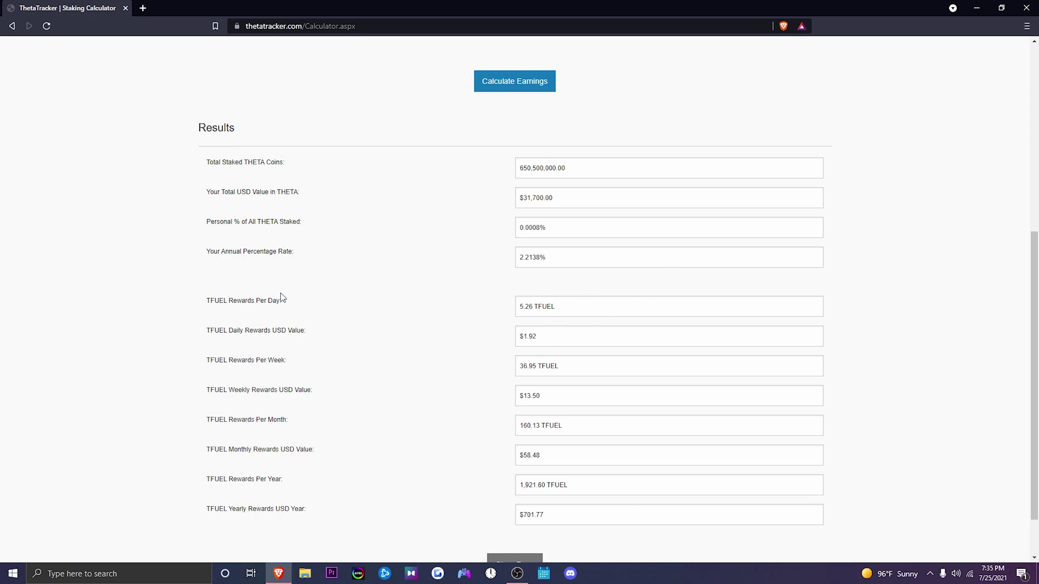
pyautogui.moveTo(305, 330); pyautogui.dragTo(212, 330)
pyautogui.click(526, 338)
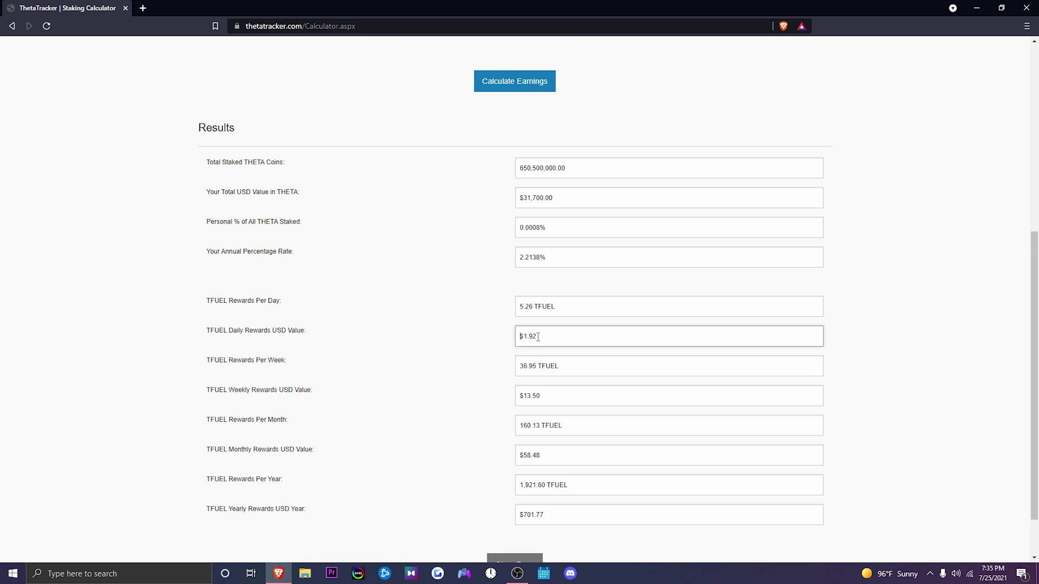
pyautogui.click(538, 336)
pyautogui.click(253, 360)
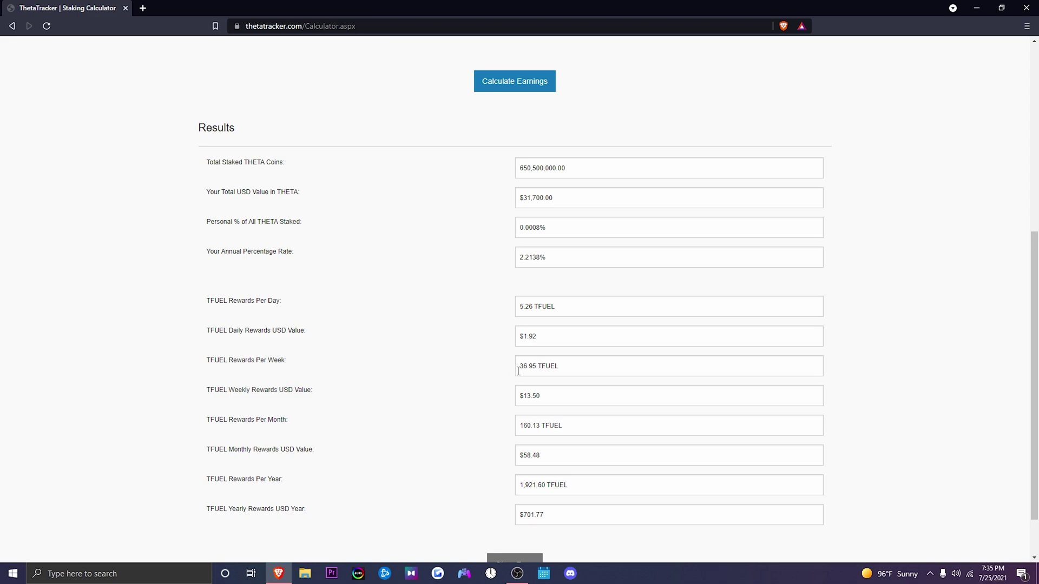
pyautogui.moveTo(518, 366); pyautogui.dragTo(553, 368)
pyautogui.click(554, 368)
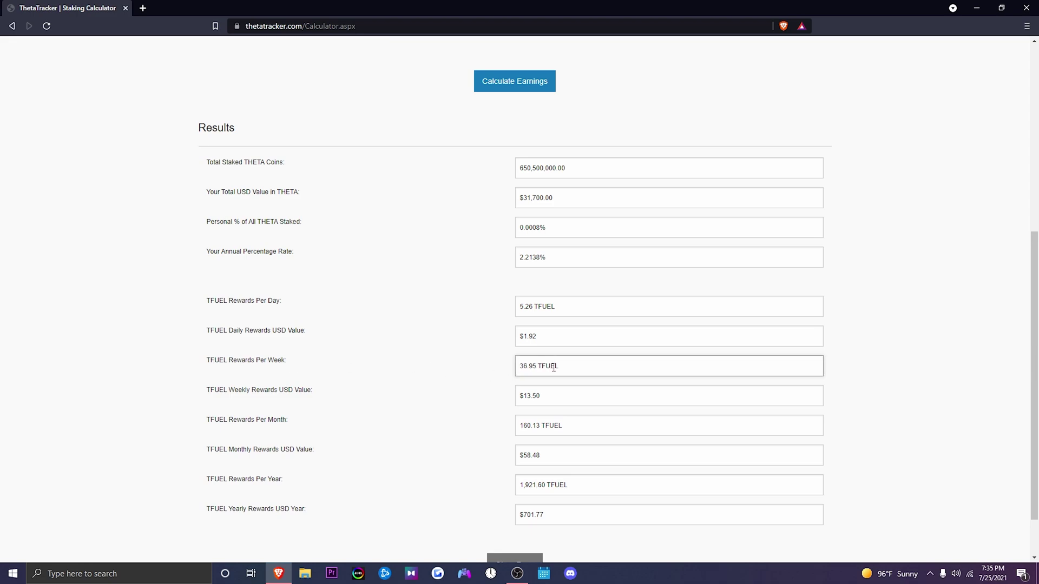
pyautogui.click(567, 399)
pyautogui.moveTo(206, 389); pyautogui.dragTo(317, 394)
pyautogui.click(318, 393)
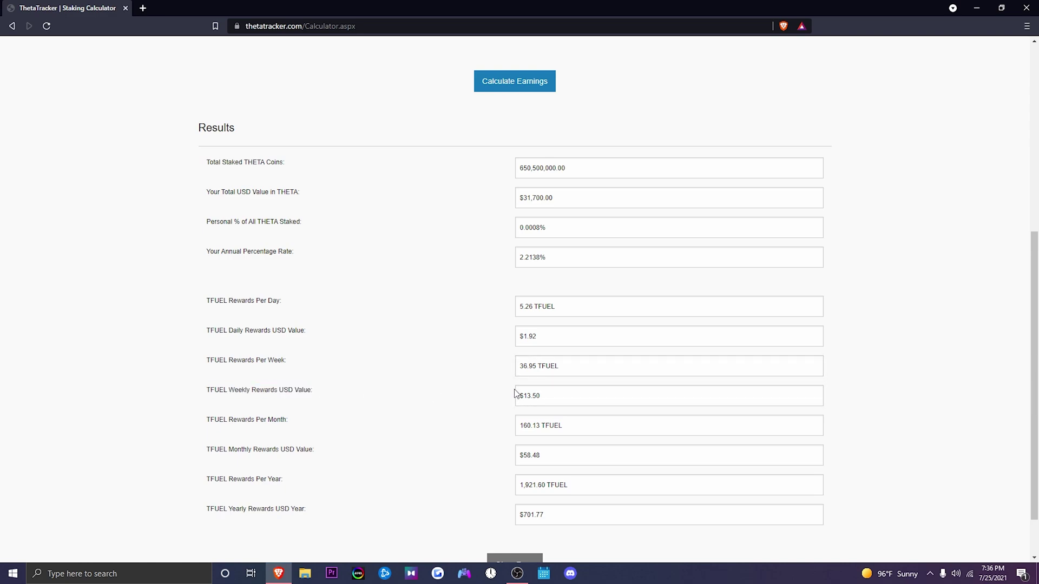
pyautogui.click(556, 396)
pyautogui.click(208, 419)
pyautogui.tripleClick(570, 456)
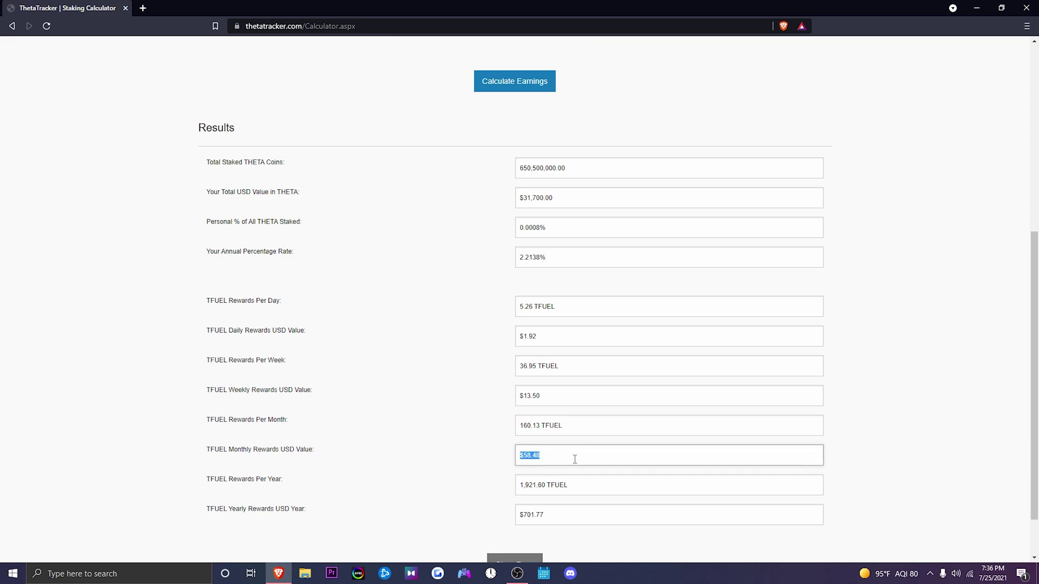
pyautogui.click(427, 471)
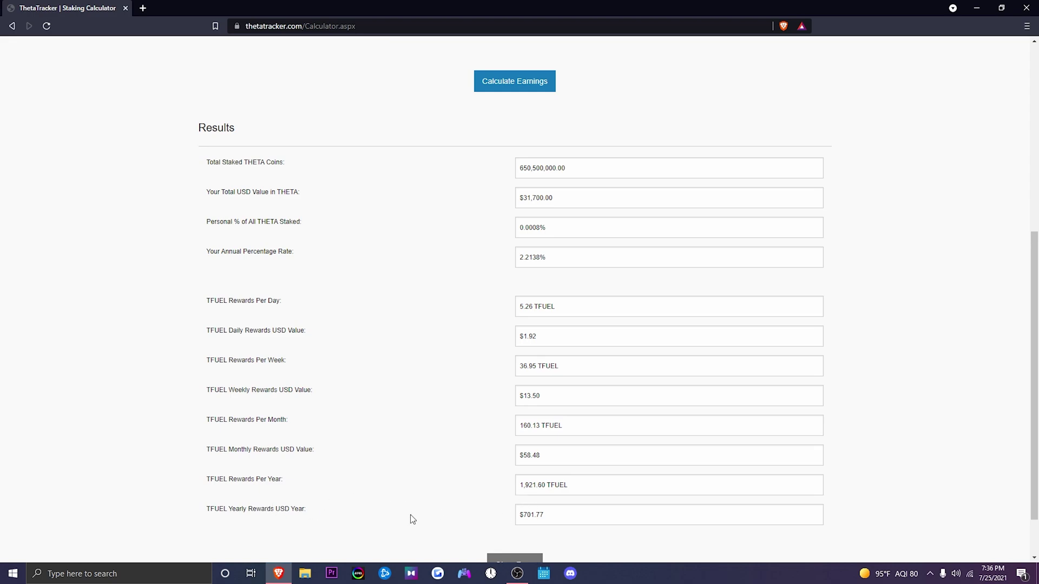
pyautogui.scroll(-2, 445, 482)
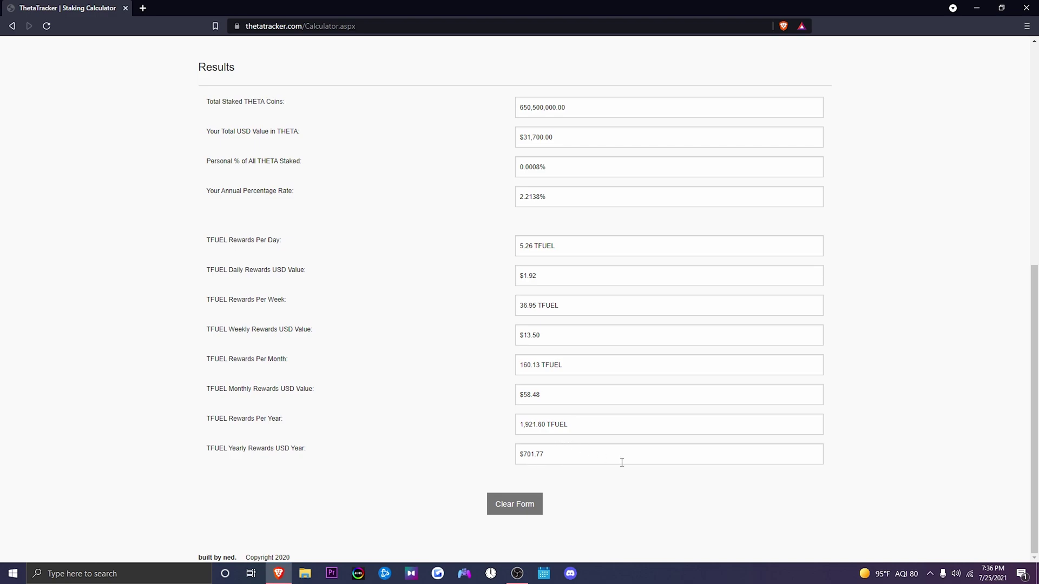
# Step: Change % Staked from 65.05 to 90, keeping the THETA amount at 5000
pyautogui.scroll(10, 622, 462)
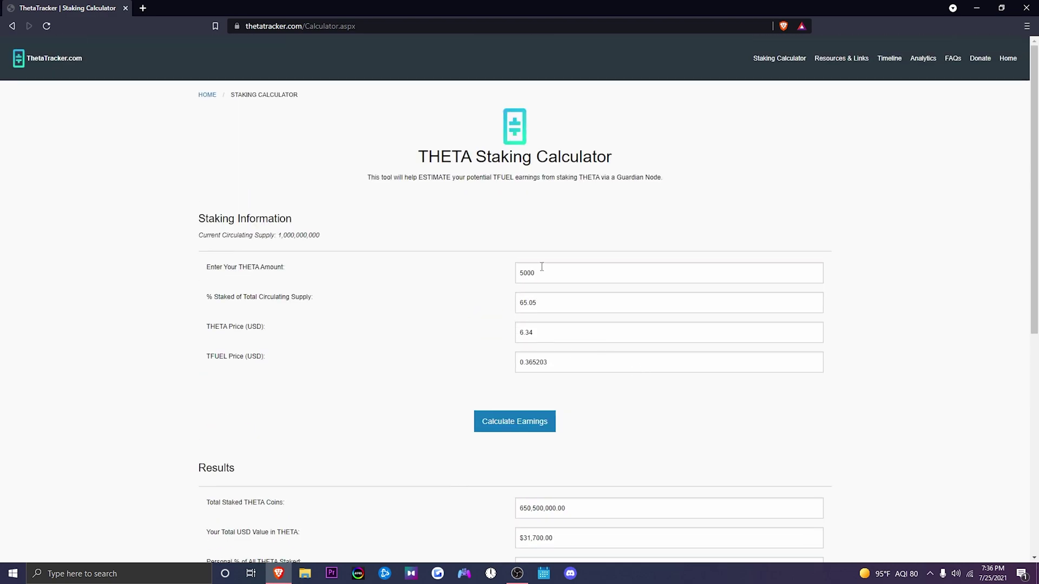
pyautogui.moveTo(542, 272); pyautogui.dragTo(516, 272)
pyautogui.click(555, 270)
pyautogui.scroll(-2, 488, 290)
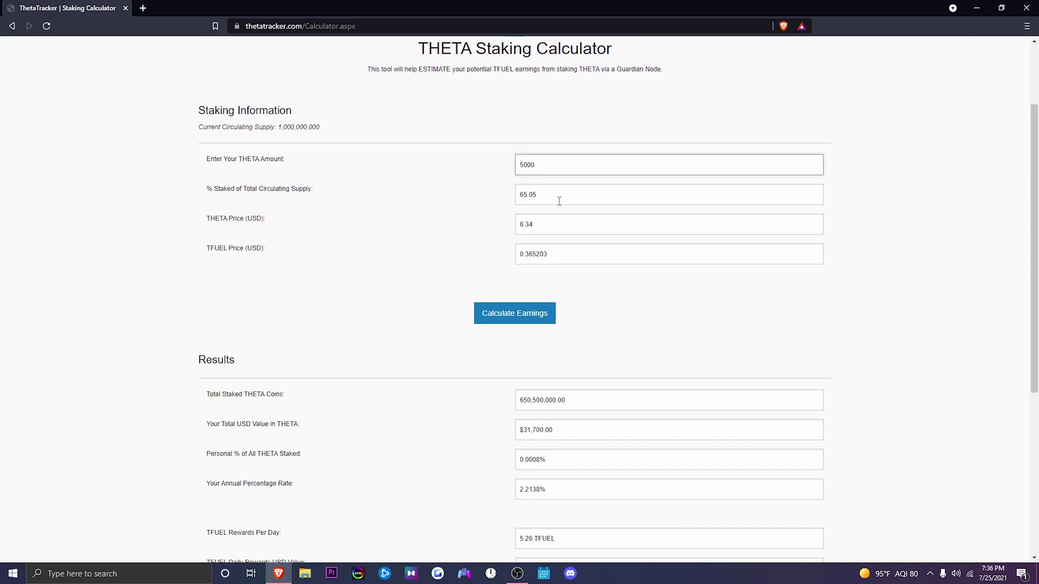
pyautogui.moveTo(539, 195); pyautogui.dragTo(449, 204)
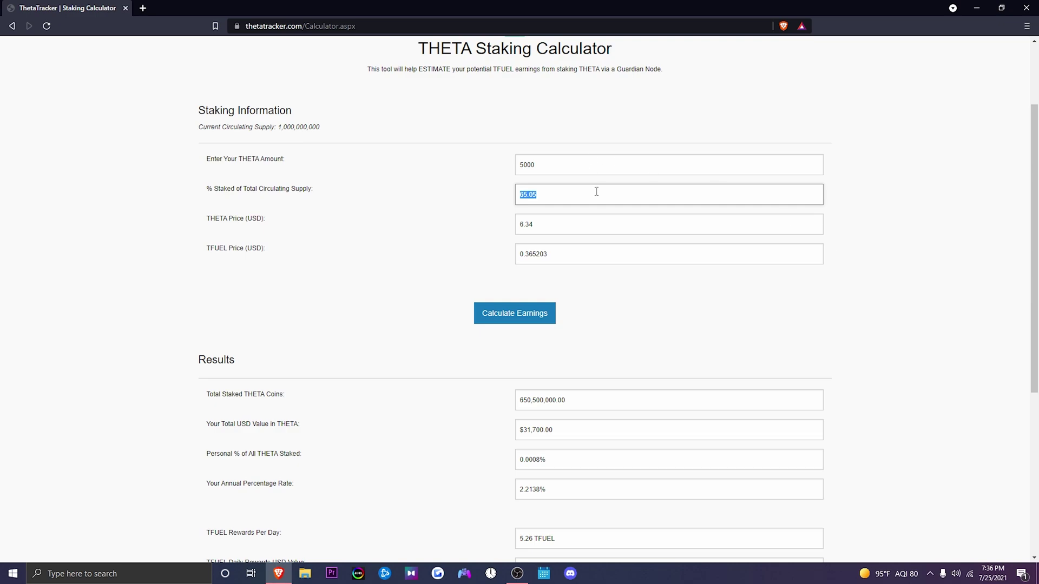
pyautogui.press('BackSpace')
pyautogui.write('90')
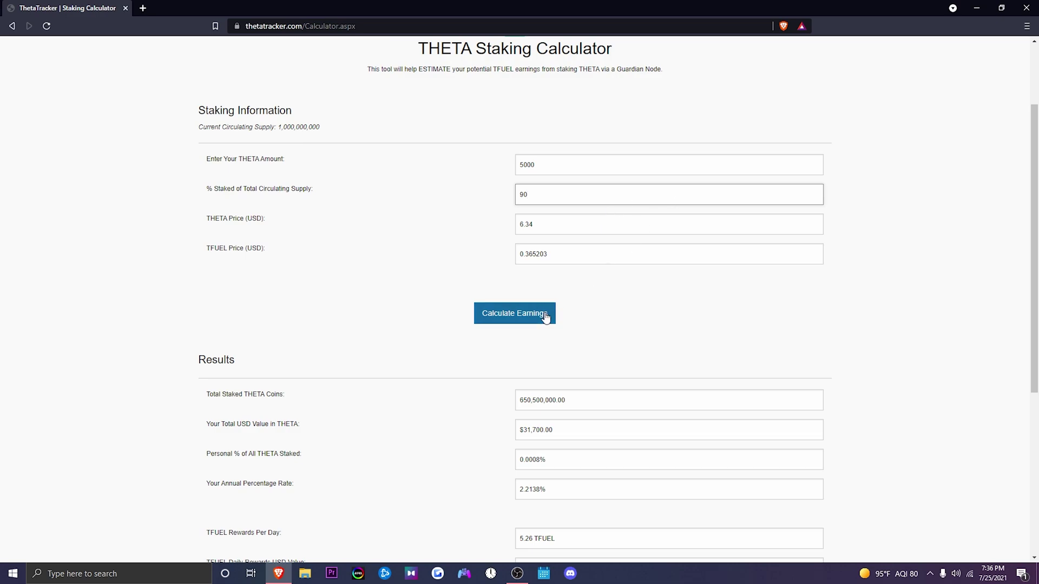
# Step: Replace the 0.365203 TFUEL price with 10
pyautogui.click(580, 253)
pyautogui.hotkey('ctrl', 'a')
pyautogui.press('BackSpace')
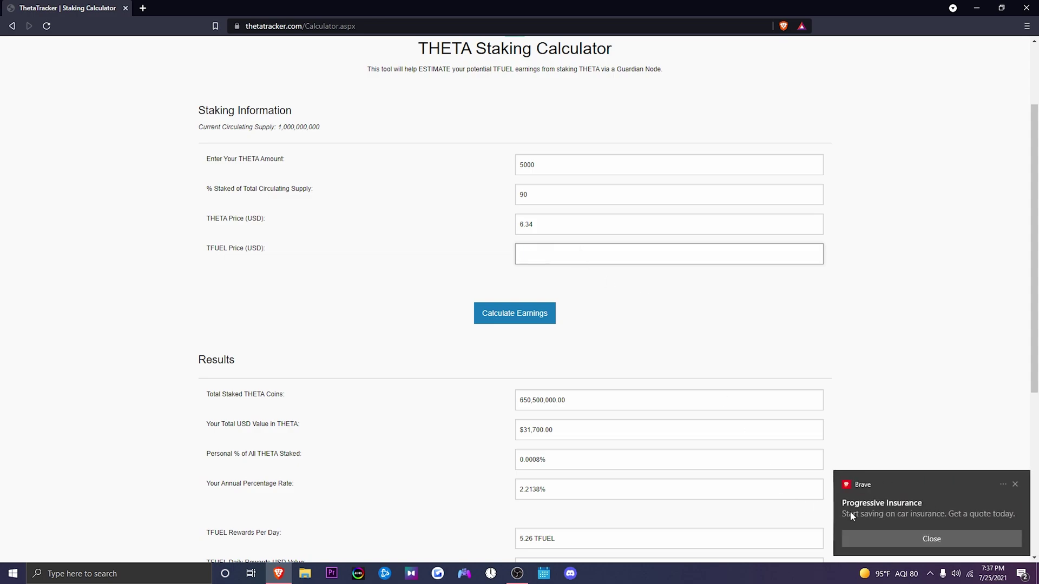
pyautogui.click(559, 256)
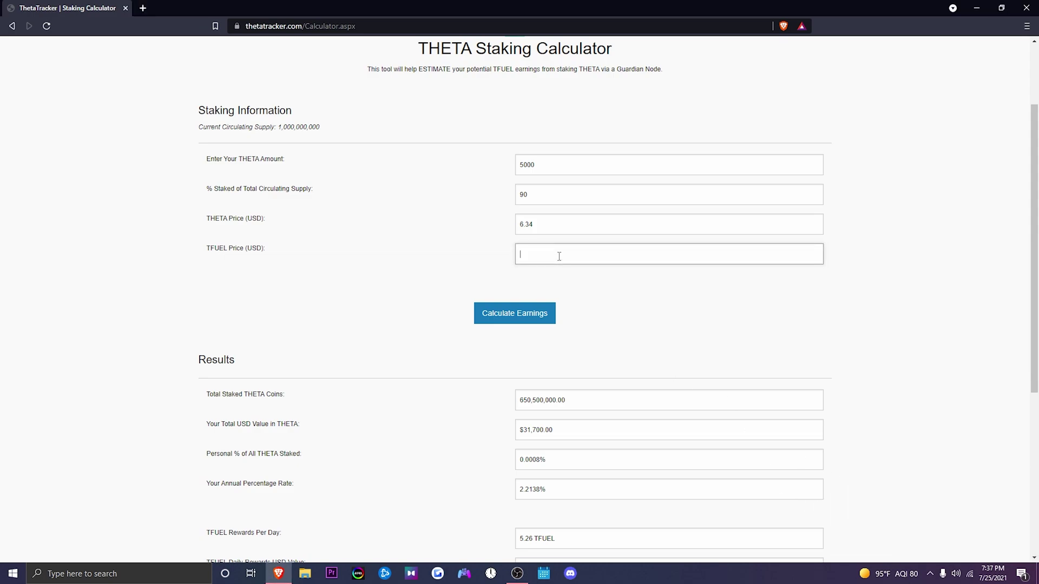
pyautogui.write('.10')
pyautogui.write('0')
# Step: Change the THETA price from 6.34 to 88
pyautogui.doubleClick(553, 228)
pyautogui.press('BackSpace')
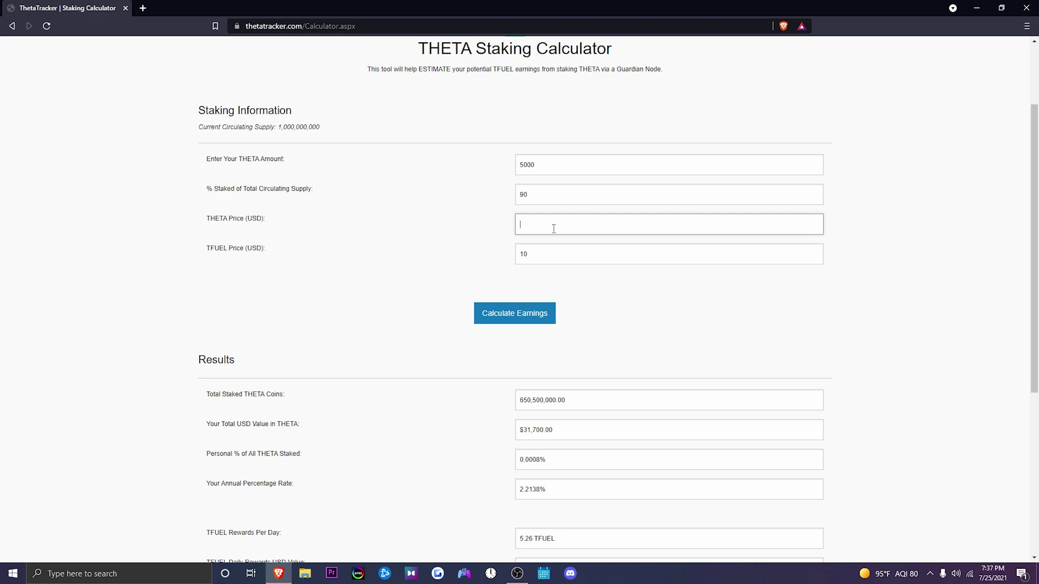
pyautogui.write('88')
pyautogui.click(601, 290)
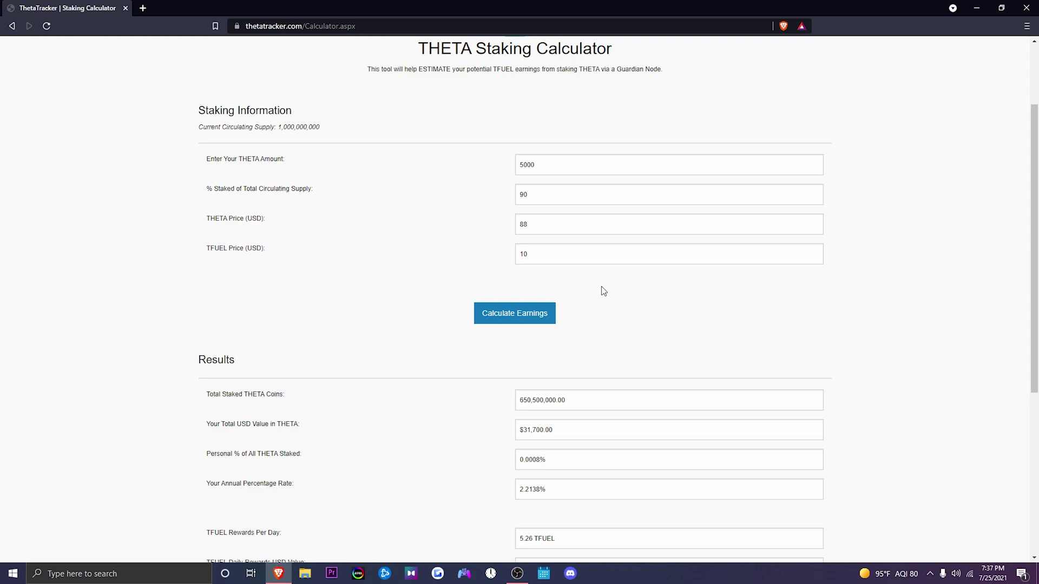
pyautogui.click(543, 311)
pyautogui.middleClick(931, 285)
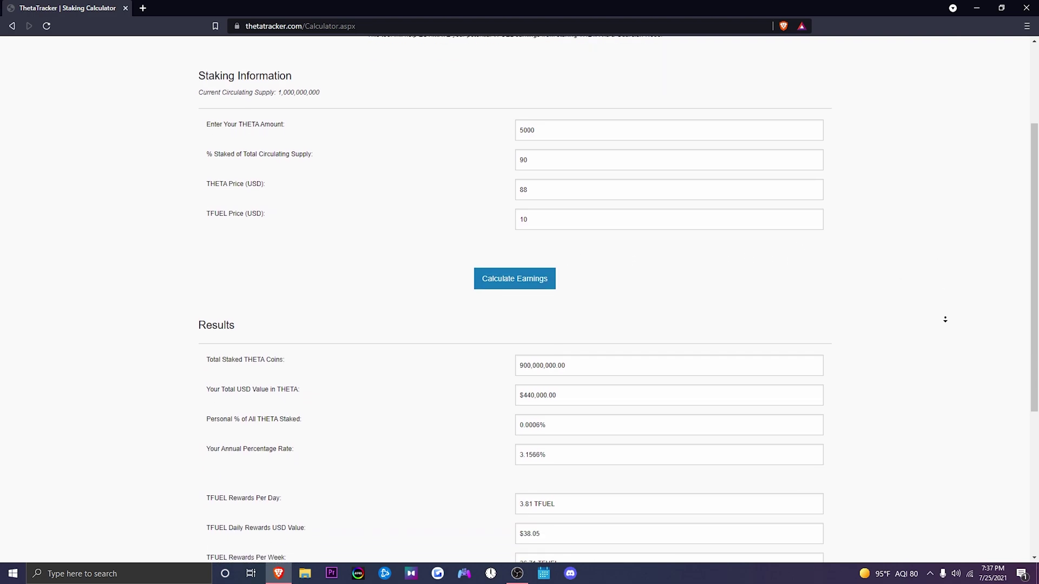
pyautogui.click(945, 320)
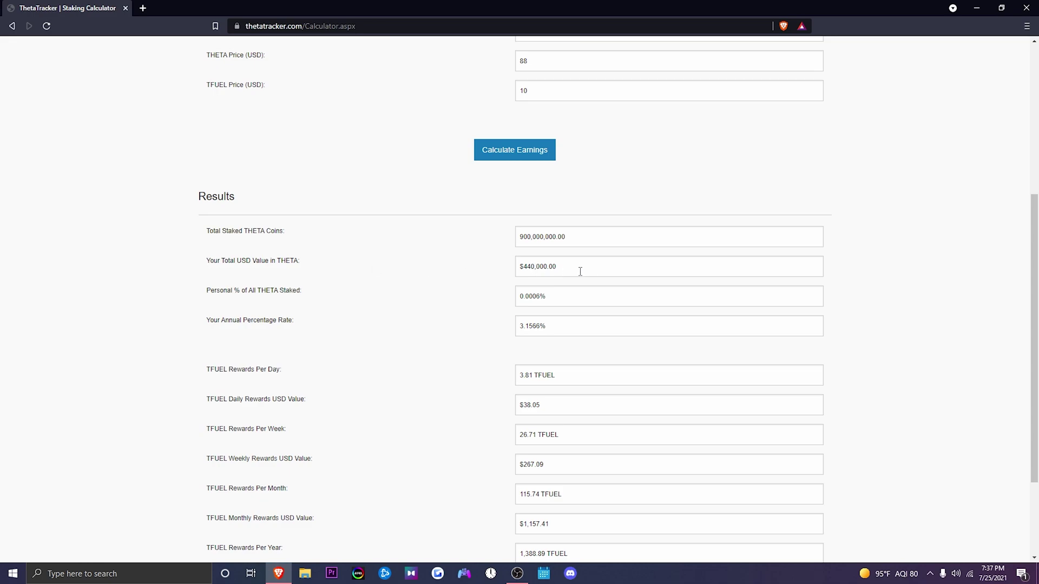
pyautogui.scroll(3, 981, 364)
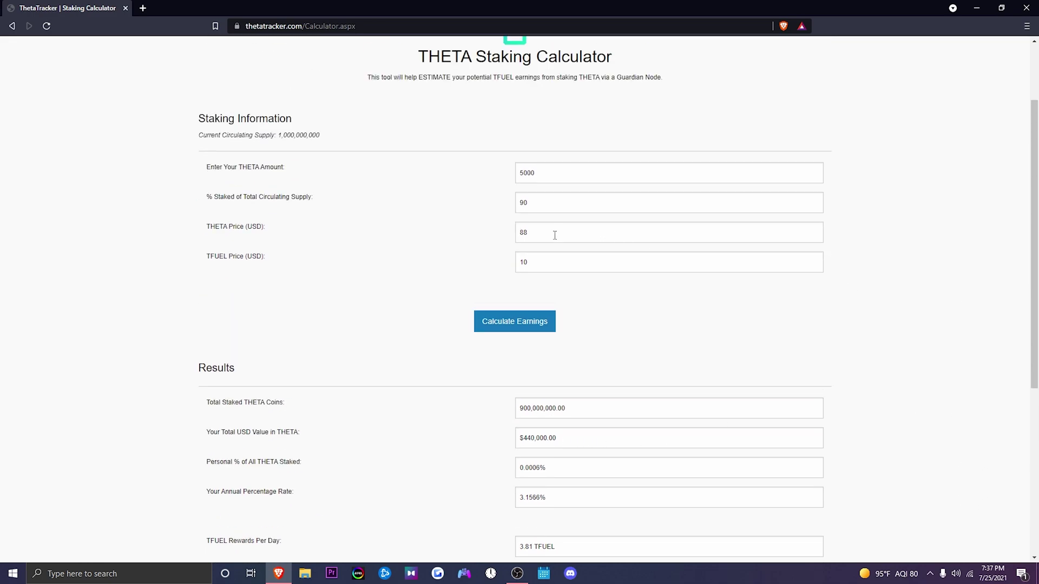
pyautogui.scroll(-4, 503, 422)
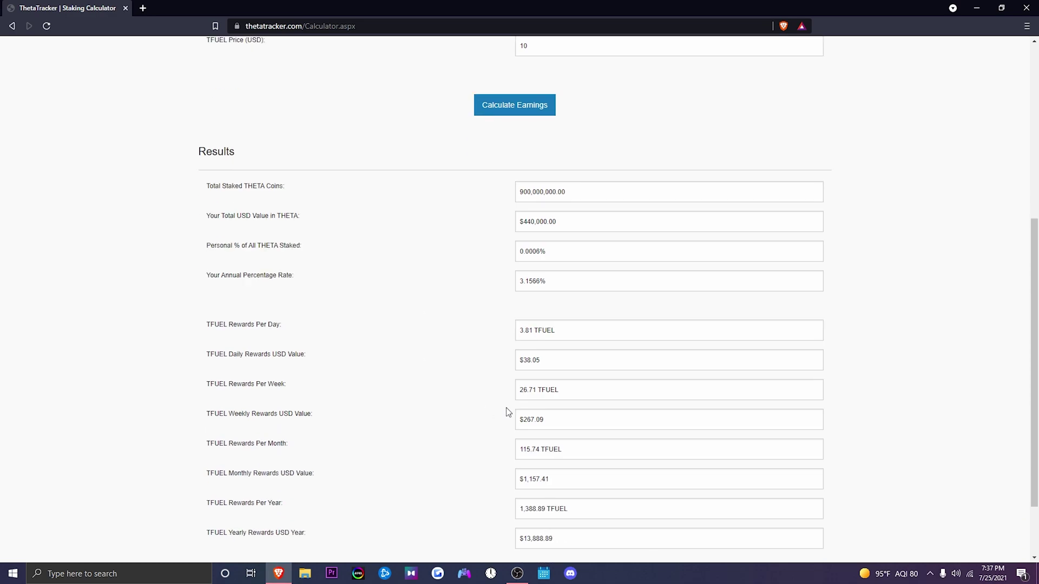
pyautogui.scroll(-1, 480, 380)
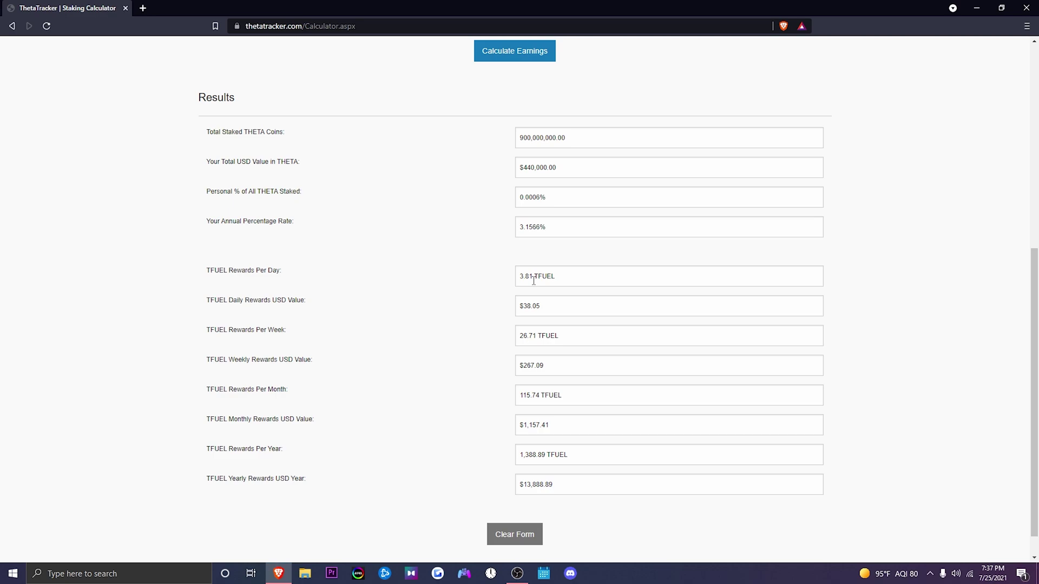
pyautogui.scroll(7, 533, 281)
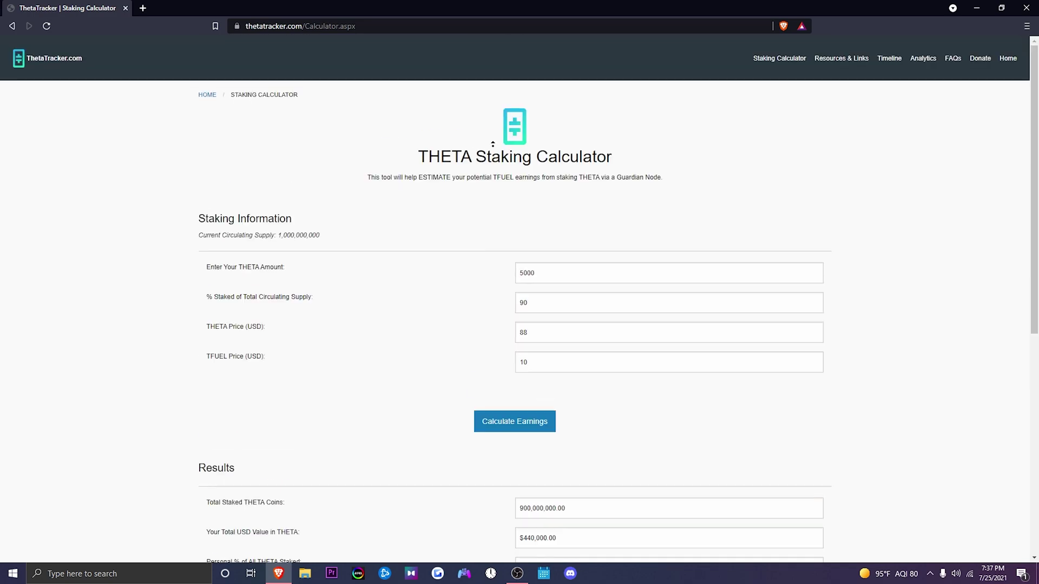
pyautogui.click(532, 306)
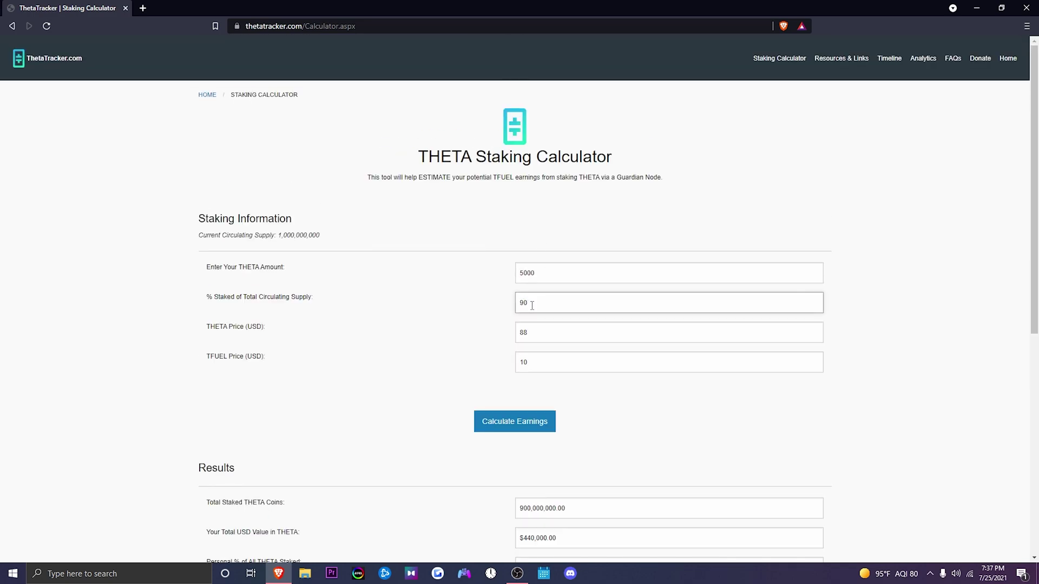
pyautogui.scroll(-6, 485, 294)
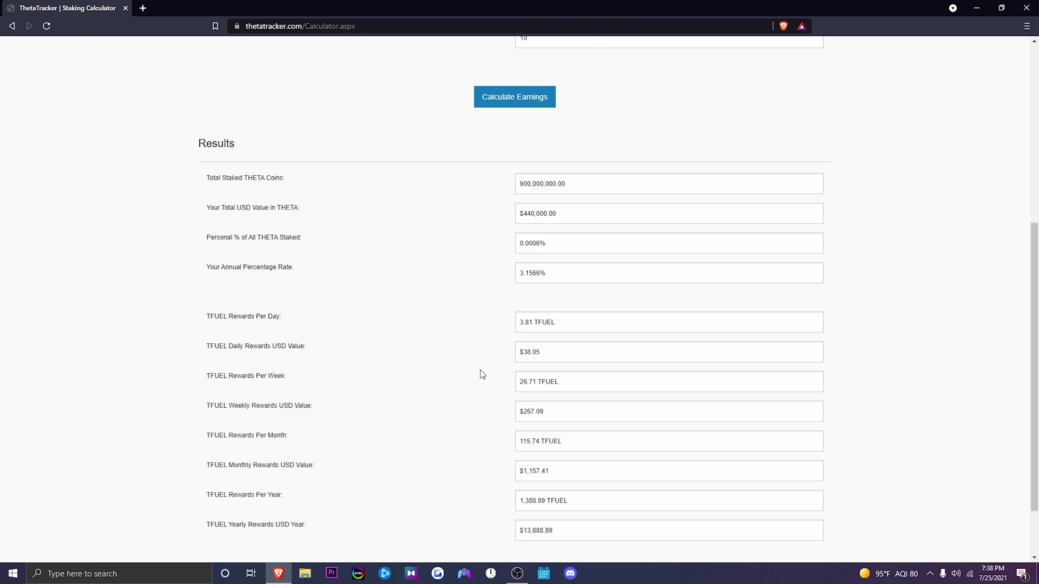
pyautogui.scroll(-1, 415, 343)
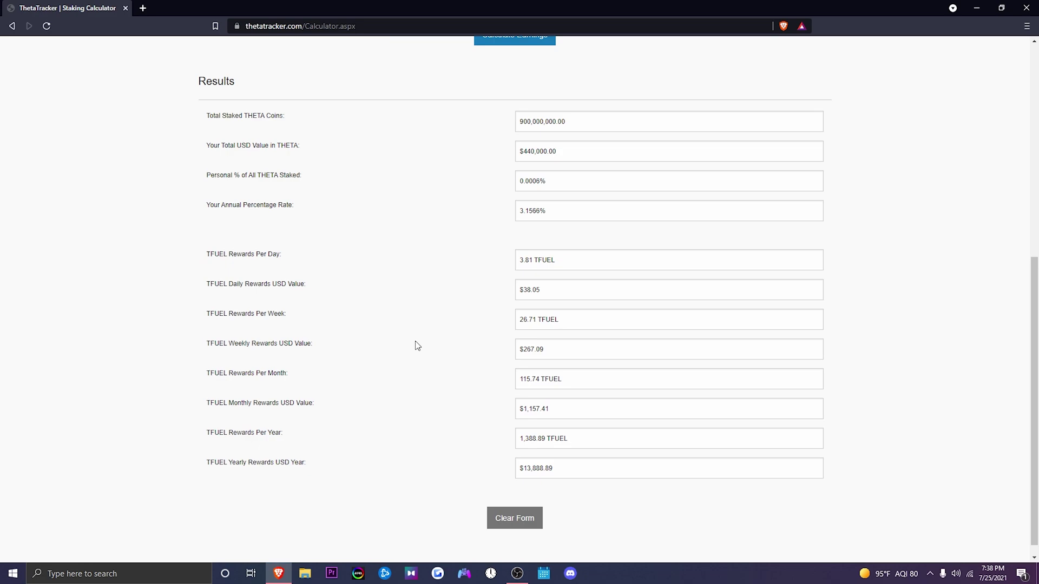
pyautogui.scroll(4, 429, 380)
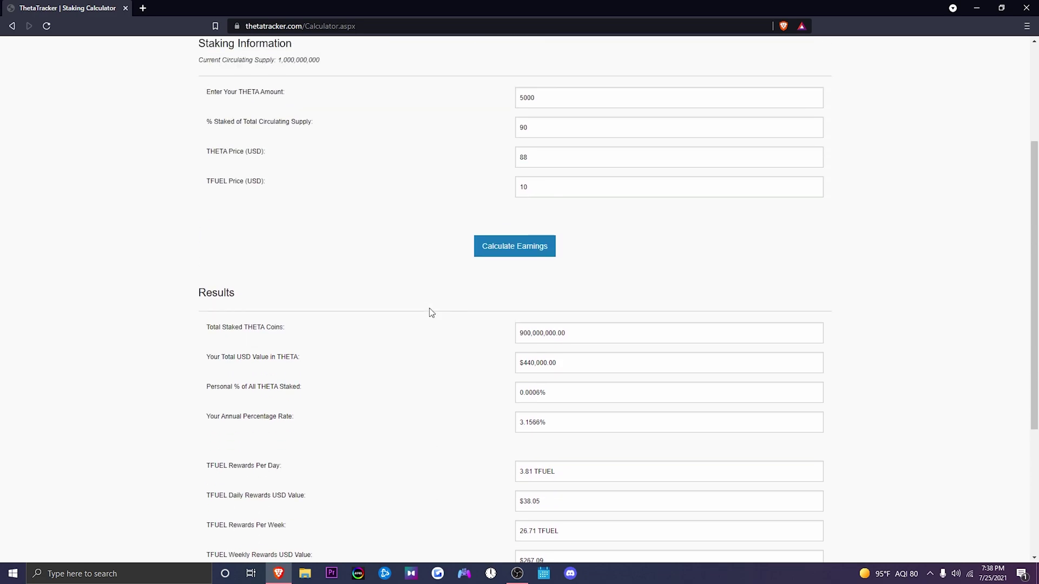
pyautogui.scroll(3, 460, 205)
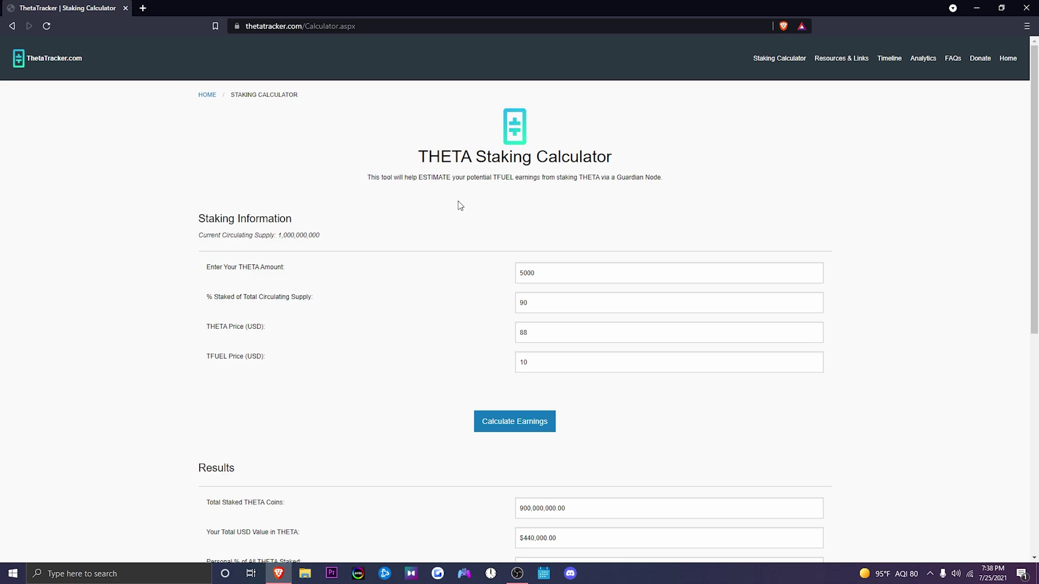